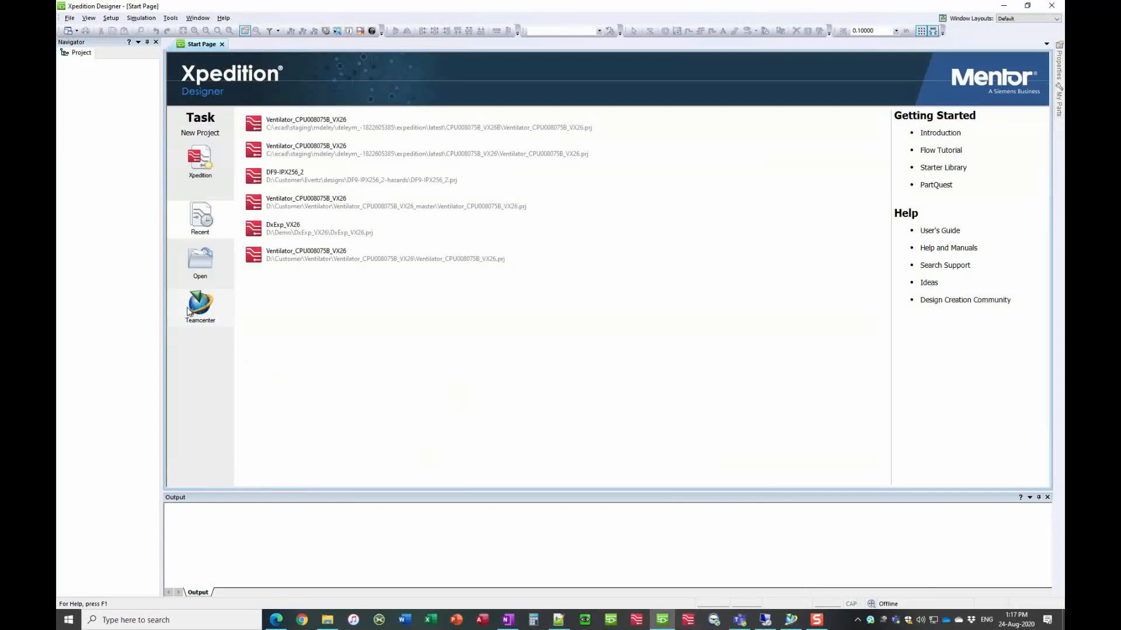
Step: Browse the Teamcenter home folder to revision A of the Ventilator_CPU008075B_VX26 printed circuit assembly
{"action": "left_click", "coordinate": [207, 308]}
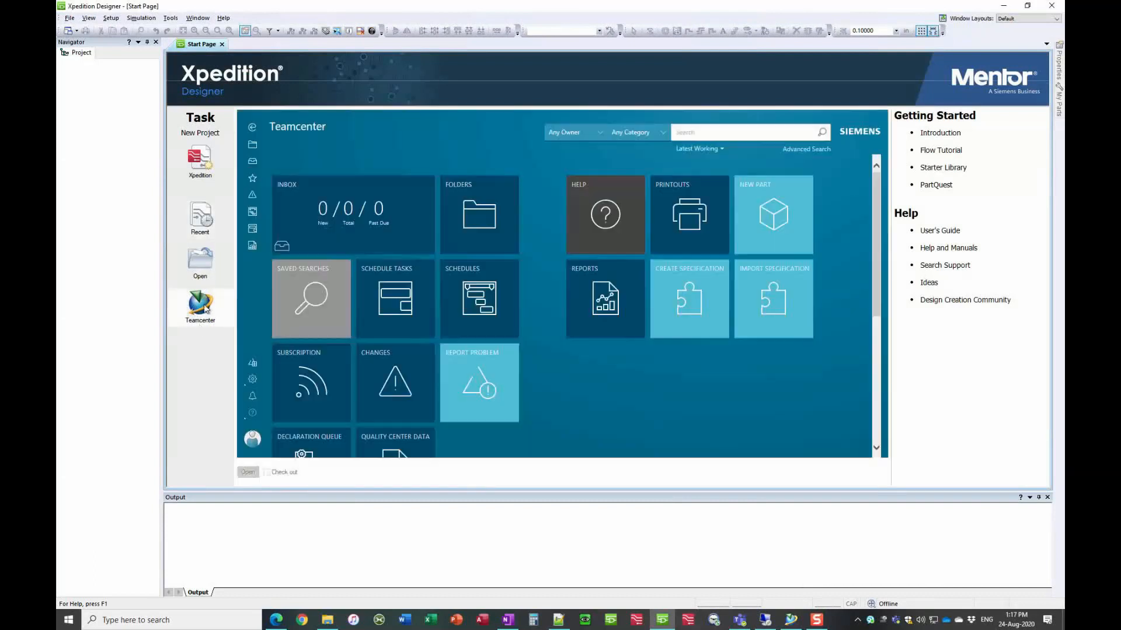
{"action": "left_click", "coordinate": [488, 228]}
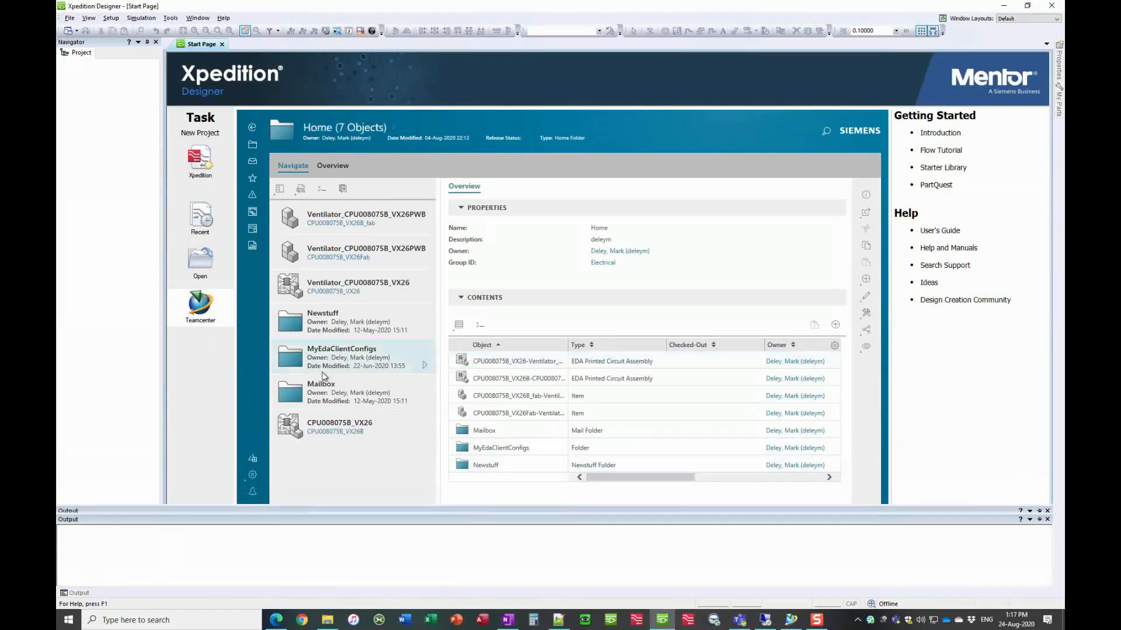
{"action": "left_click", "coordinate": [342, 290]}
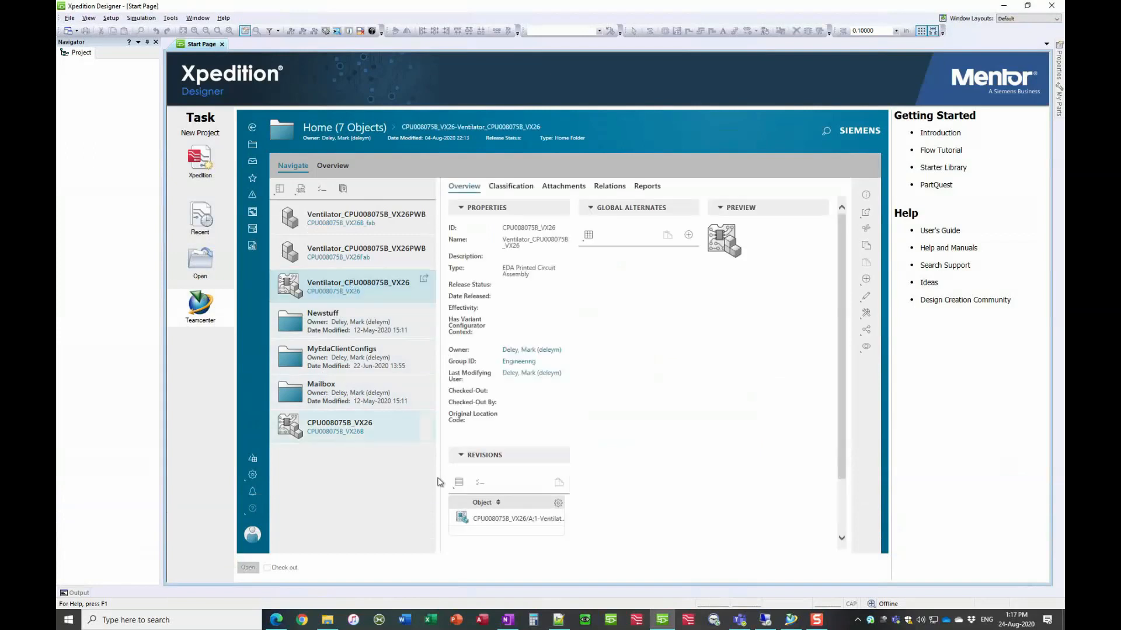
{"action": "left_click", "coordinate": [537, 519]}
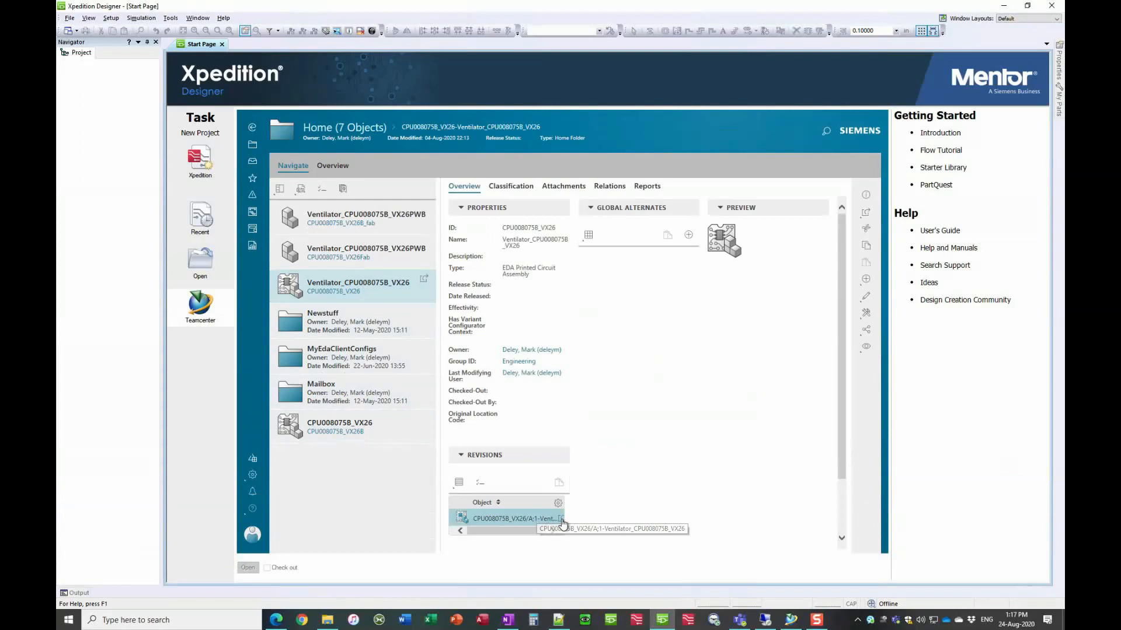
{"action": "left_click", "coordinate": [562, 520]}
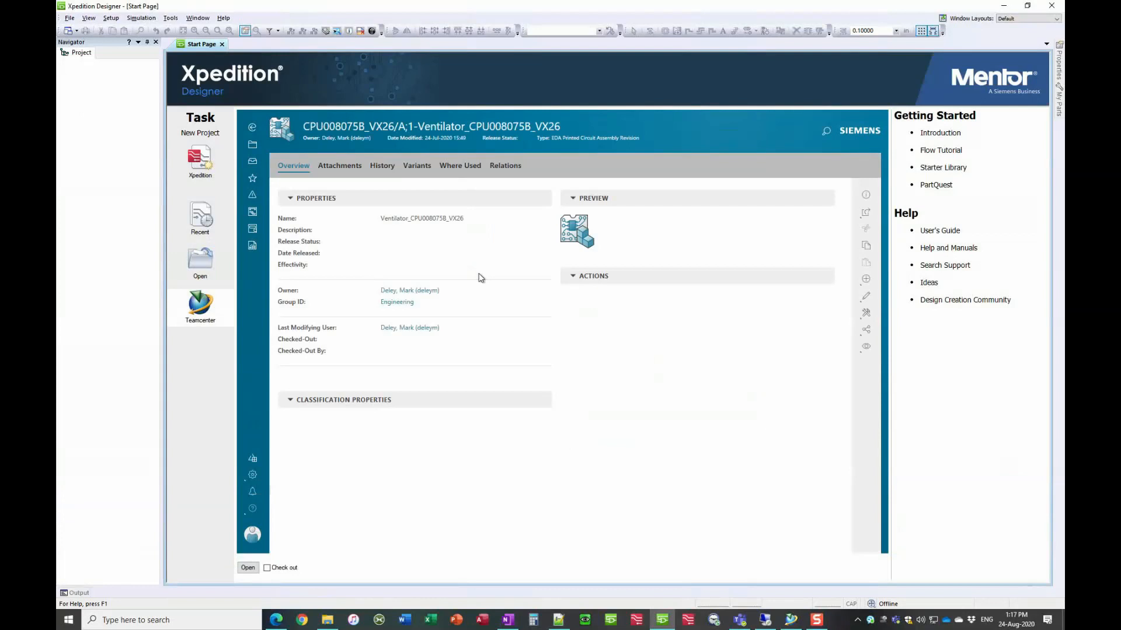
Step: Check out and open the CPU008075B_VX26 revision A design from Teamcenter
{"action": "left_click", "coordinate": [267, 569]}
{"action": "left_click", "coordinate": [247, 569]}
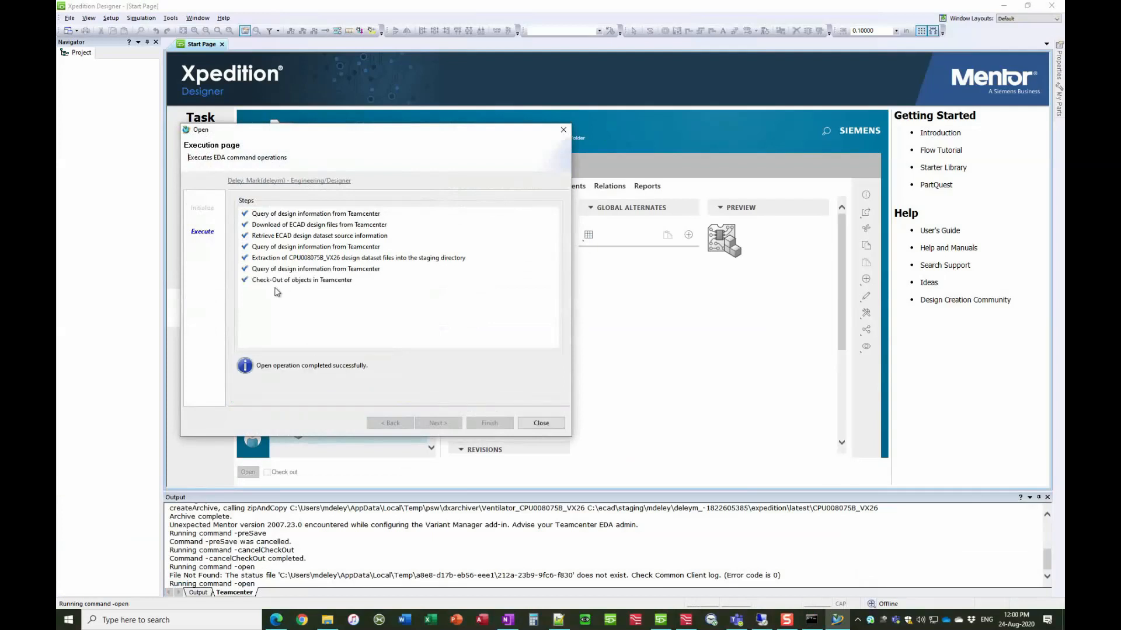
{"action": "left_click", "coordinate": [541, 423]}
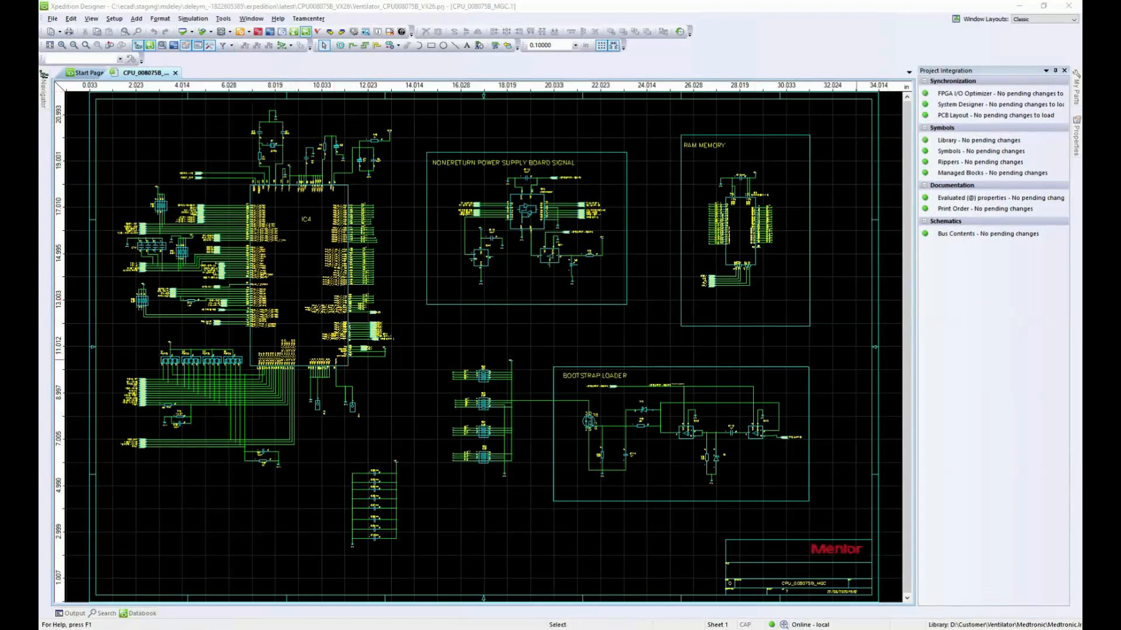
Step: Try out an IC REG BUCK part from the IC library on nets A0 to A3 beside IC4, and delete it
{"action": "left_click", "coordinate": [142, 613]}
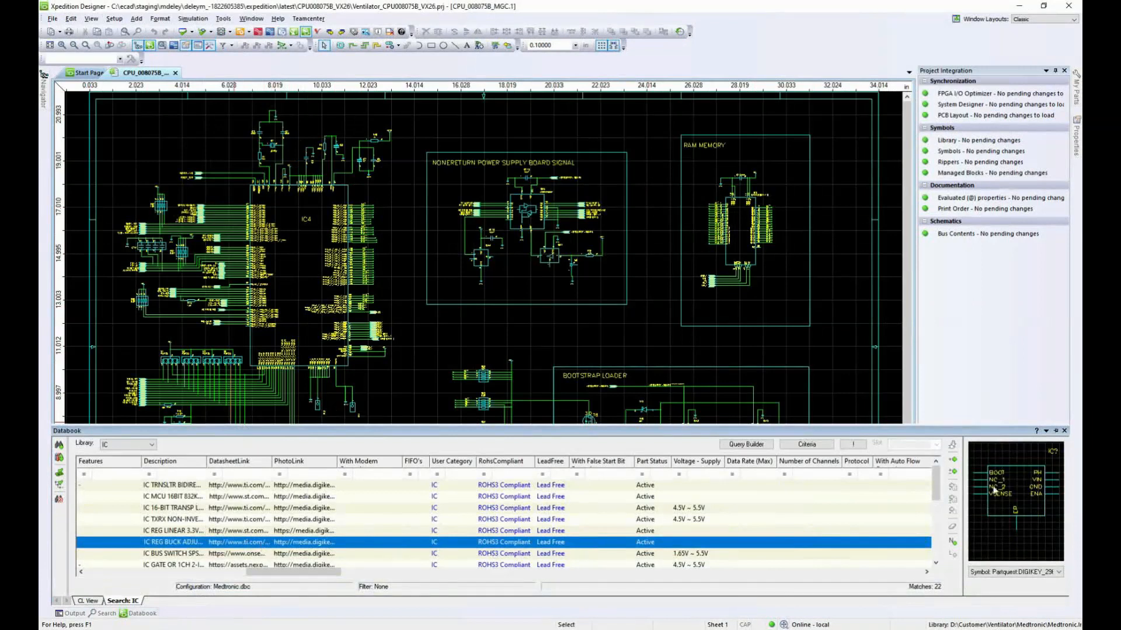
{"action": "left_click_drag", "start_coordinate": [988, 513], "coordinate": [370, 258]}
{"action": "middle_click_drag", "start_coordinate": [331, 236], "coordinate": [423, 291]}
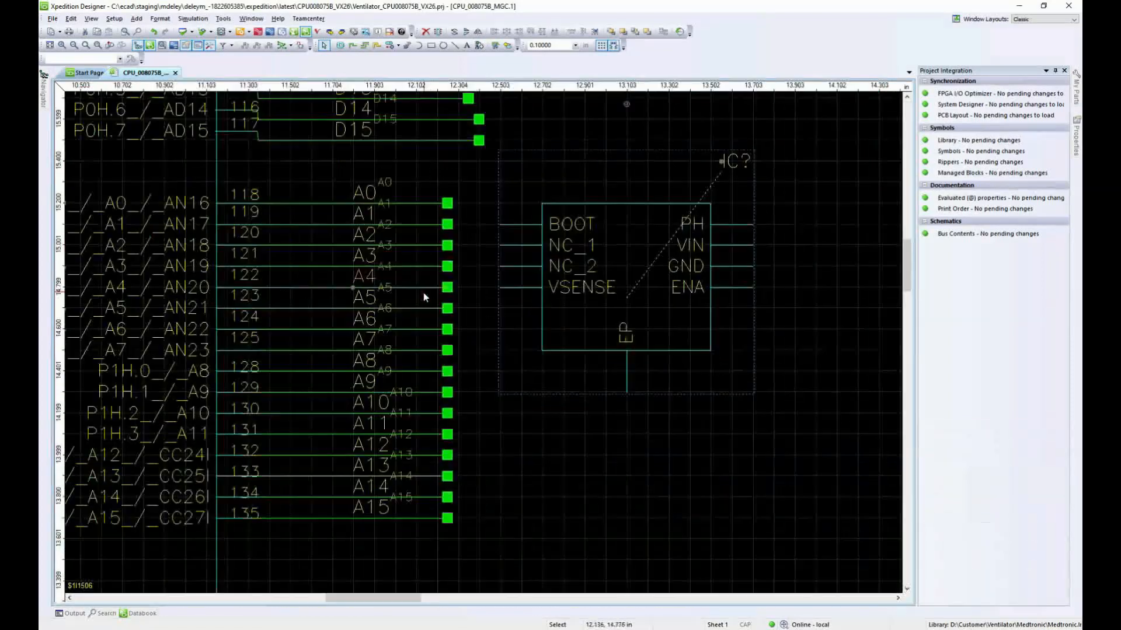
{"action": "left_click_drag", "start_coordinate": [581, 286], "coordinate": [670, 255]}
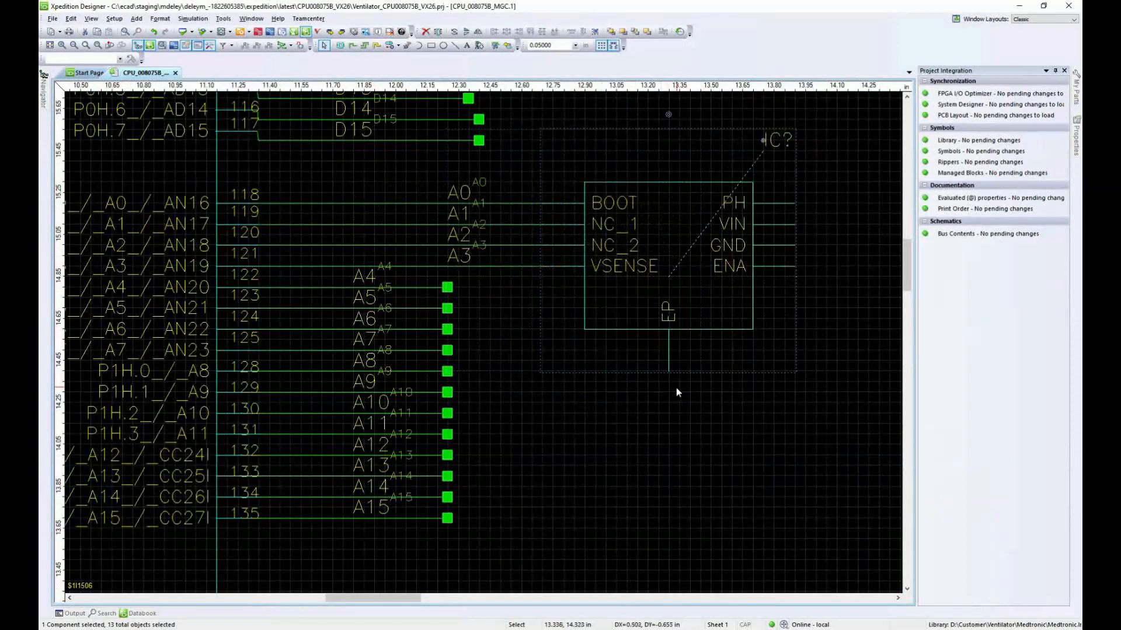
{"action": "key", "text": "ctrl+z"}
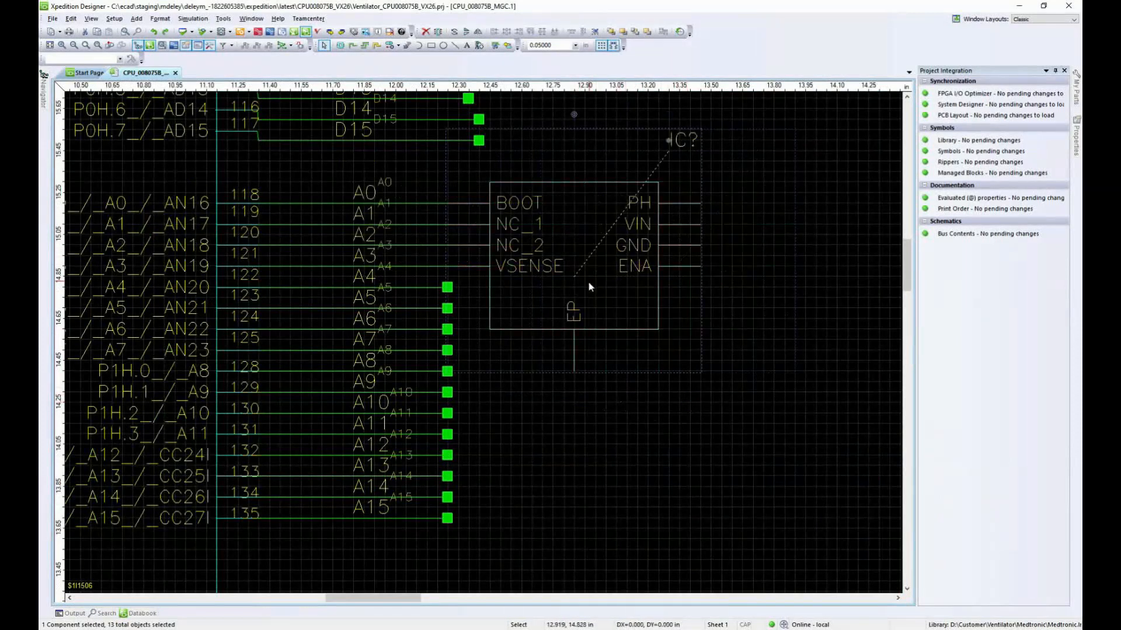
{"action": "key", "text": "Delete"}
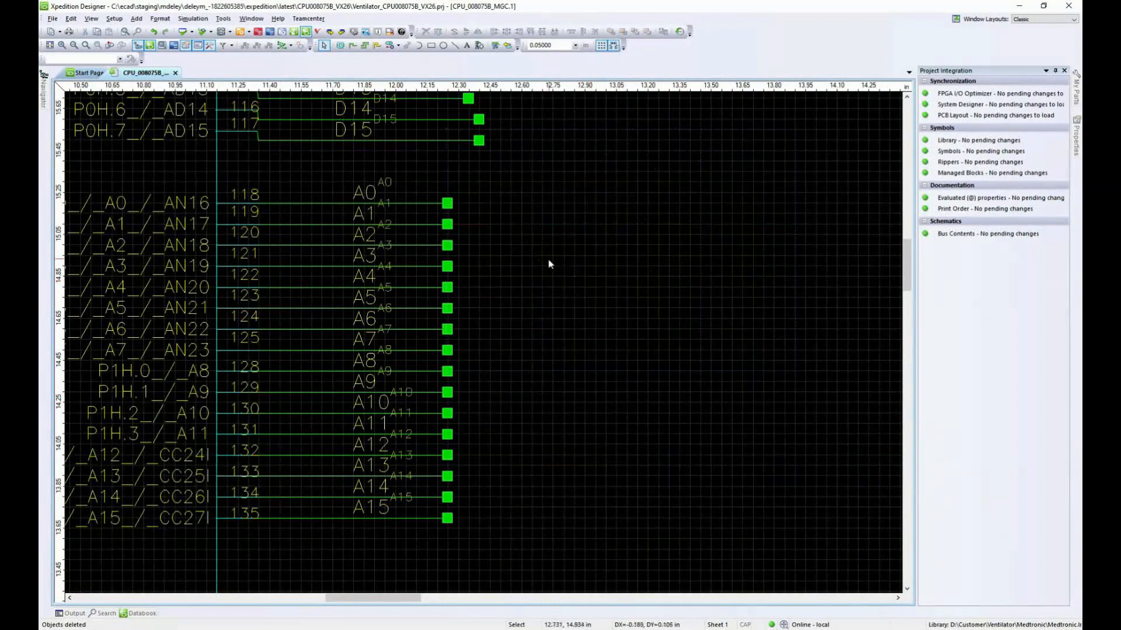
Step: Open the board in Xpedition Layout and paste one copy of the 100nF capacitor above R39 on schematic sheet 4
{"action": "left_click", "coordinate": [257, 32]}
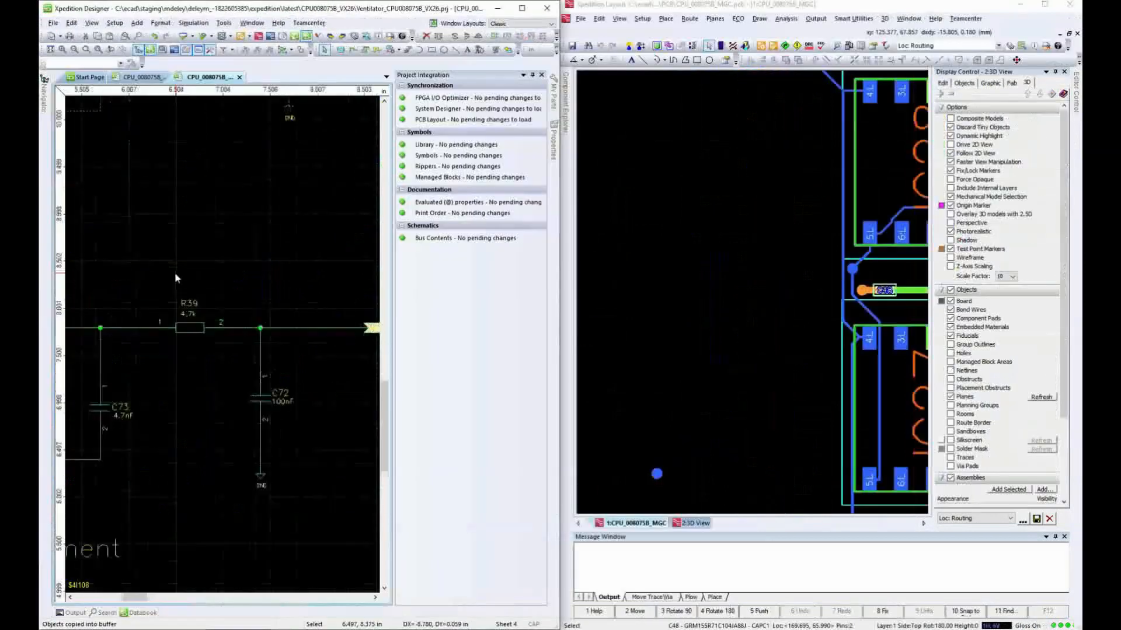
{"action": "scroll", "coordinate": [174, 272], "scroll_direction": "up", "scroll_amount": 3}
{"action": "key", "text": "ctrl+v"}
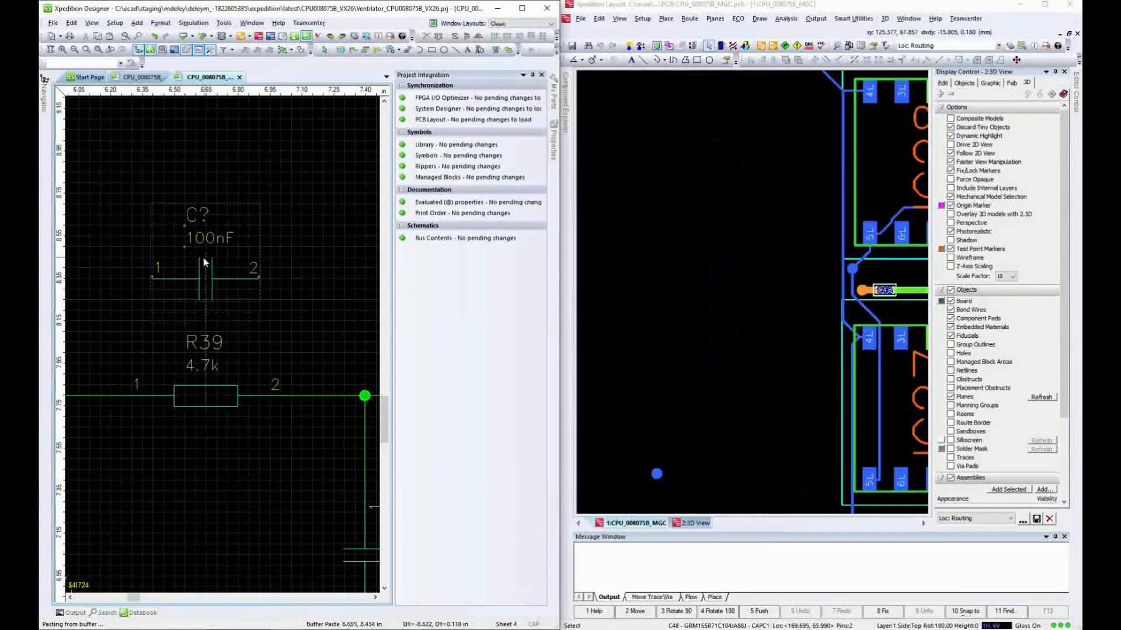
{"action": "left_click", "coordinate": [203, 250]}
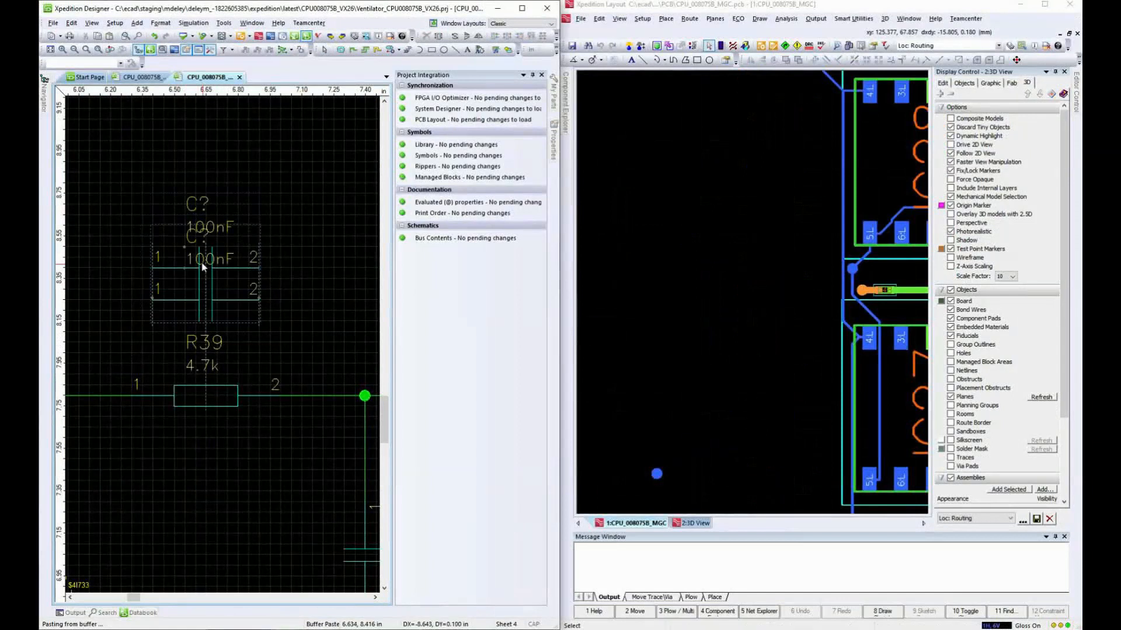
{"action": "key", "text": "Escape"}
Step: Wire the new 100nF capacitor in parallel with R39, connecting pins 1 and 2 to the nets on either side of the resistor
{"action": "key", "text": "n"}
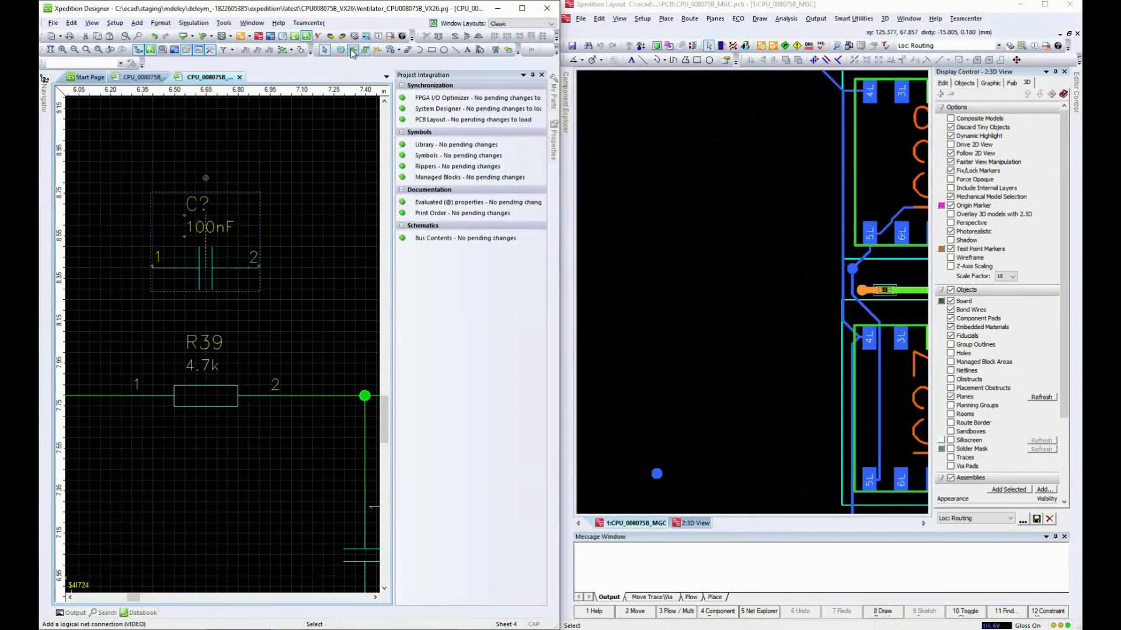
{"action": "left_click", "coordinate": [162, 263]}
{"action": "left_click", "coordinate": [99, 268]}
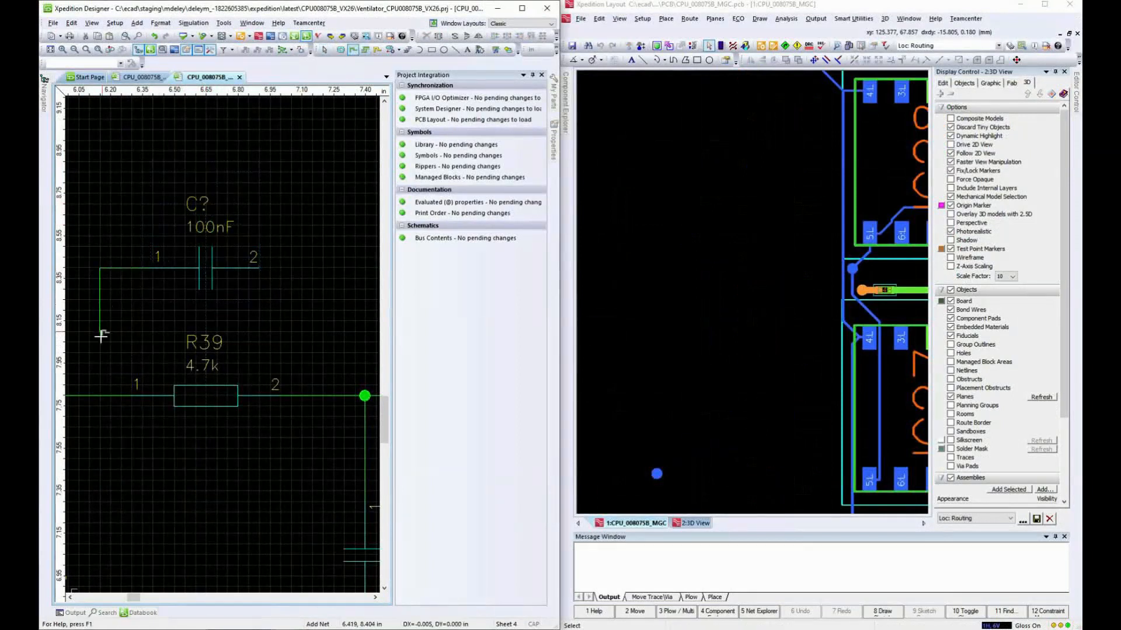
{"action": "left_click", "coordinate": [100, 396]}
{"action": "left_click", "coordinate": [259, 267]}
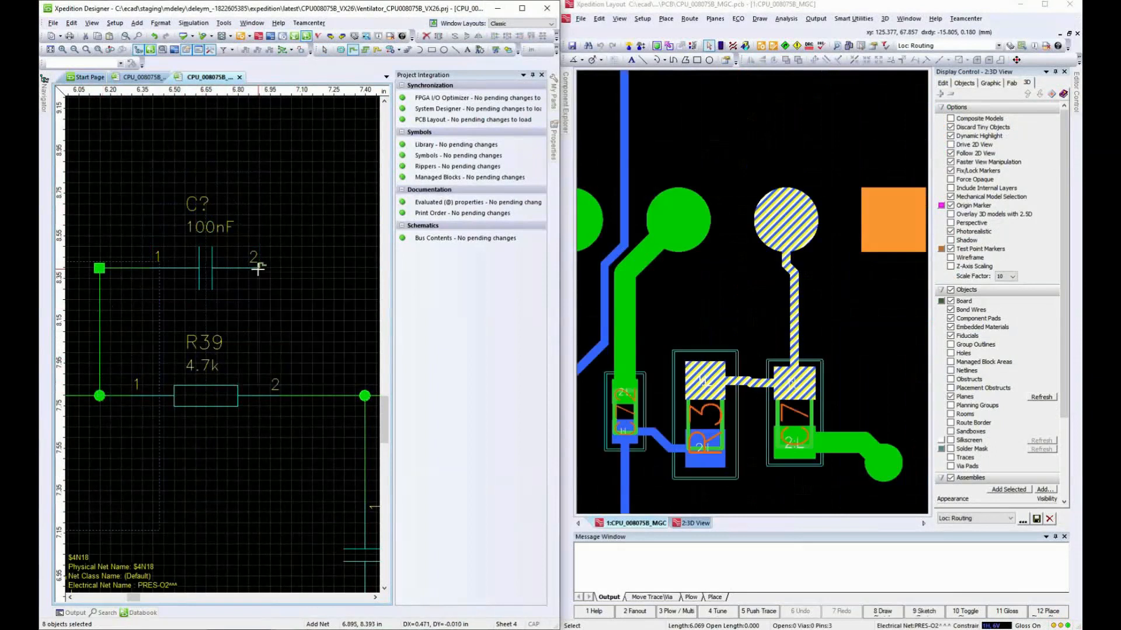
{"action": "left_click", "coordinate": [312, 268]}
{"action": "left_click", "coordinate": [312, 395]}
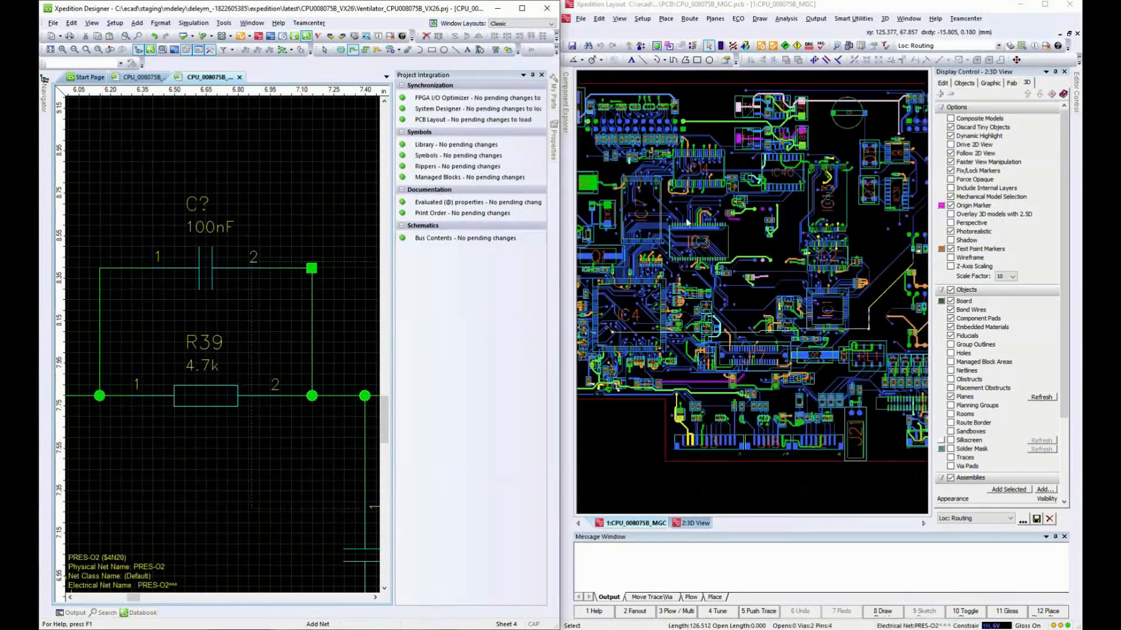
Step: Forward-annotate the added capacitor from the schematic into the PCB layout
{"action": "scroll", "coordinate": [822, 233], "scroll_direction": "down", "scroll_amount": 1}
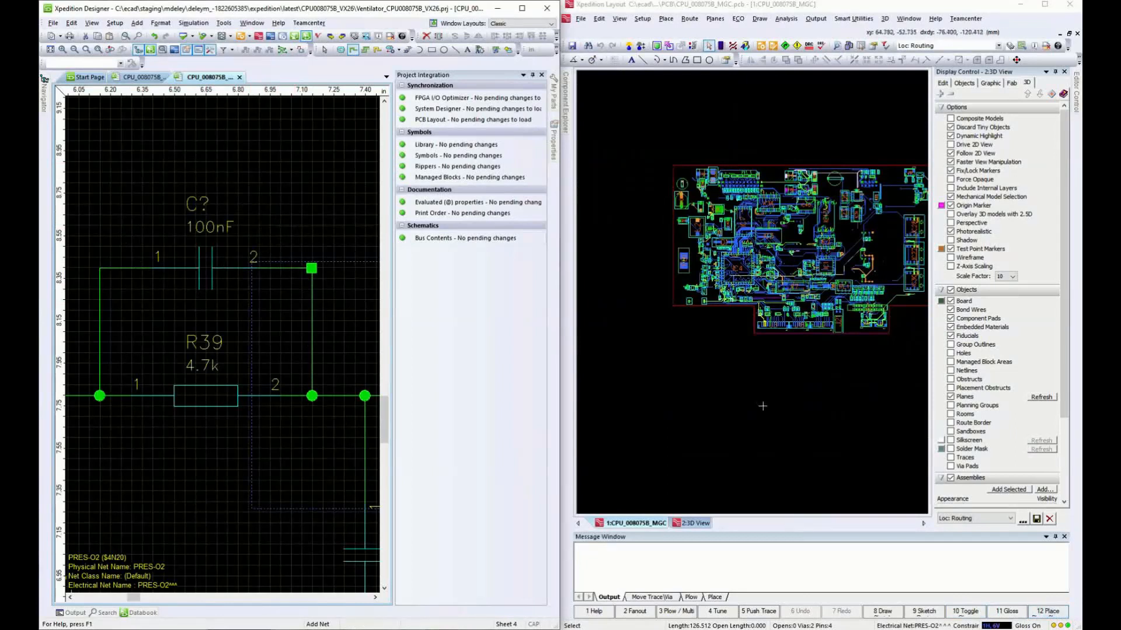
{"action": "left_click", "coordinate": [1053, 626]}
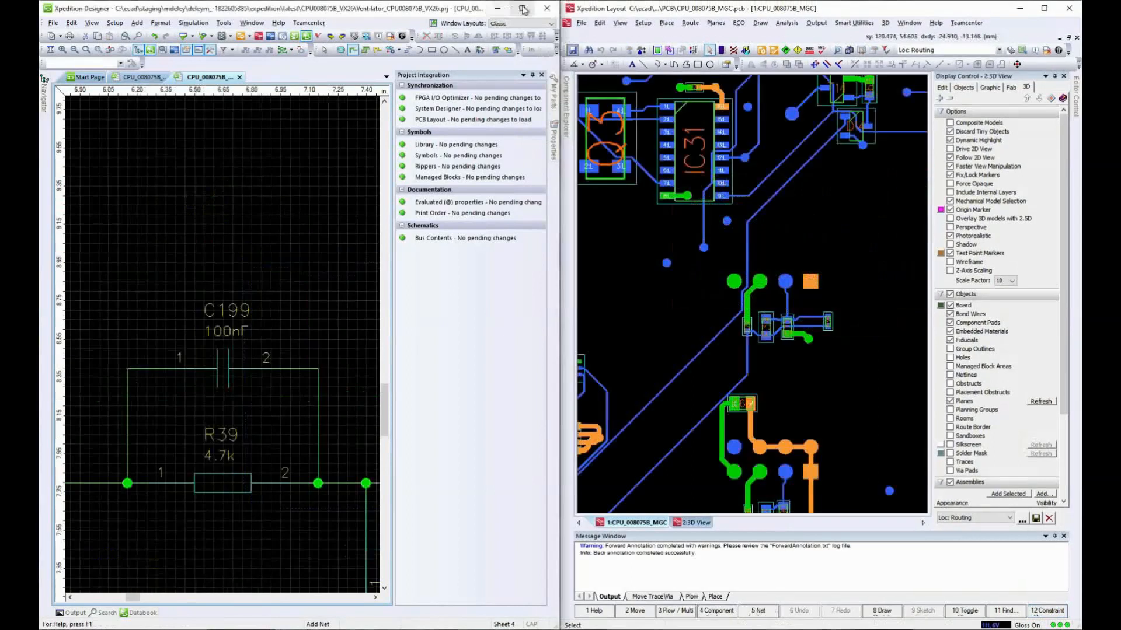
Step: Start saving the design to Teamcenter and include the CPU008075B_VX26_idf, CPU008075B_VX26_asm and CPU008075B_VX26Fab_fab data
{"action": "left_click", "coordinate": [522, 9]}
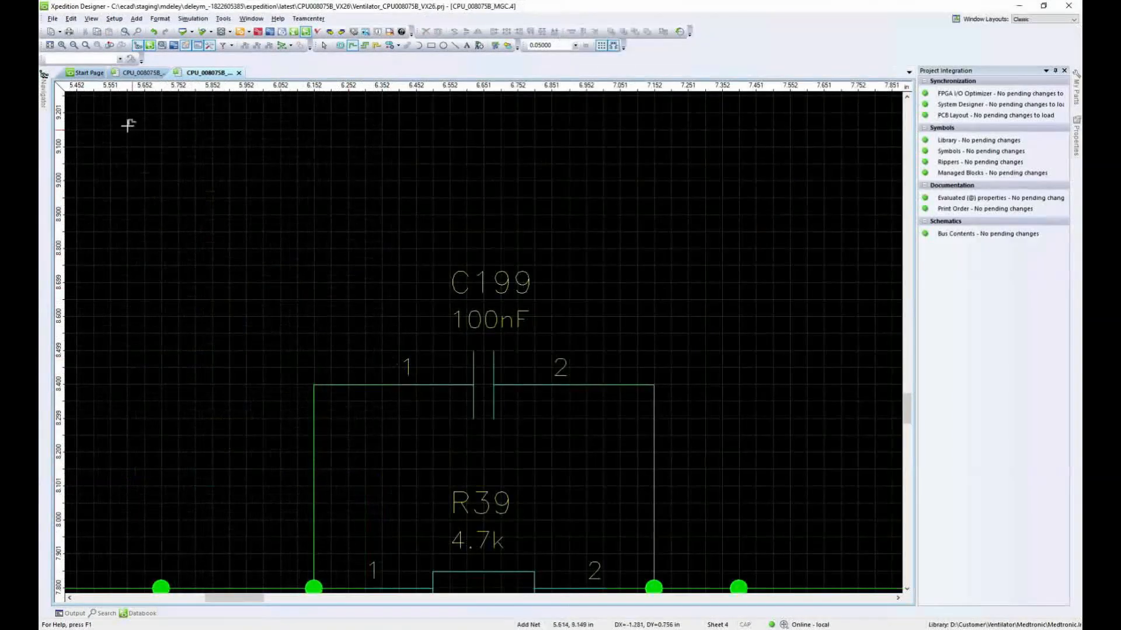
{"action": "left_click", "coordinate": [53, 19]}
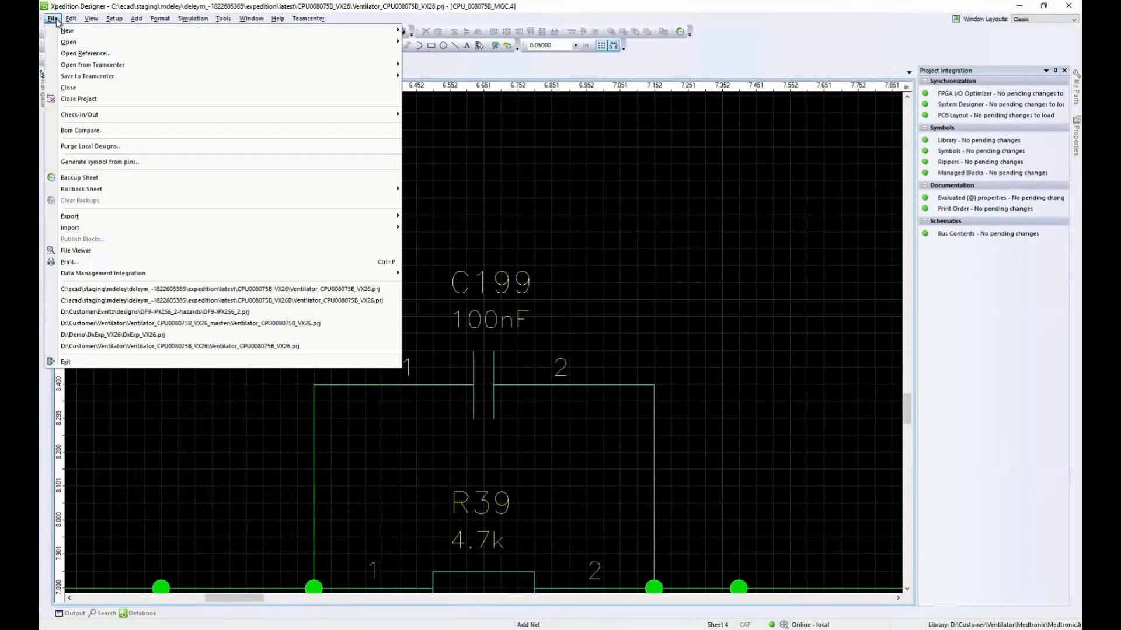
{"action": "mouse_move", "coordinate": [81, 76]}
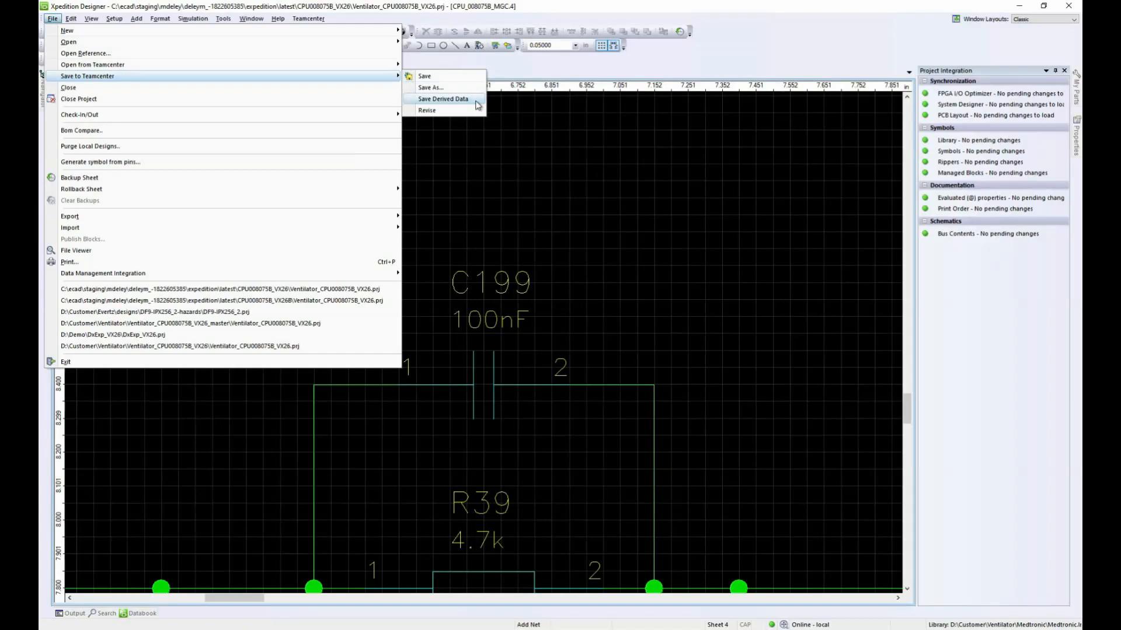
{"action": "left_click", "coordinate": [447, 76]}
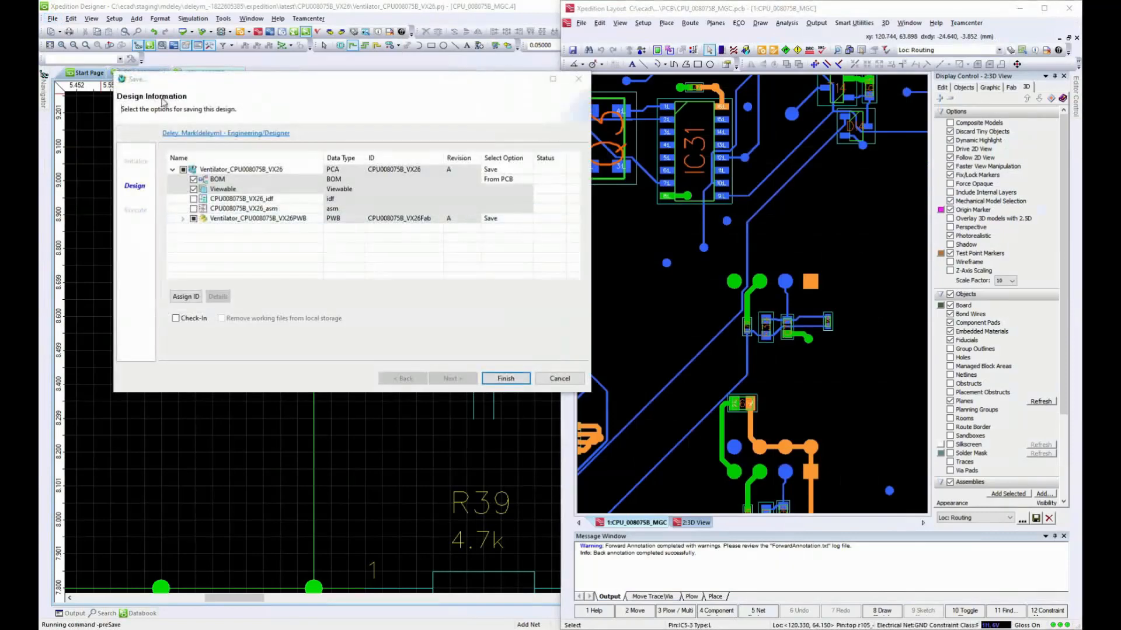
{"action": "left_click", "coordinate": [181, 222]}
{"action": "left_click", "coordinate": [182, 219]}
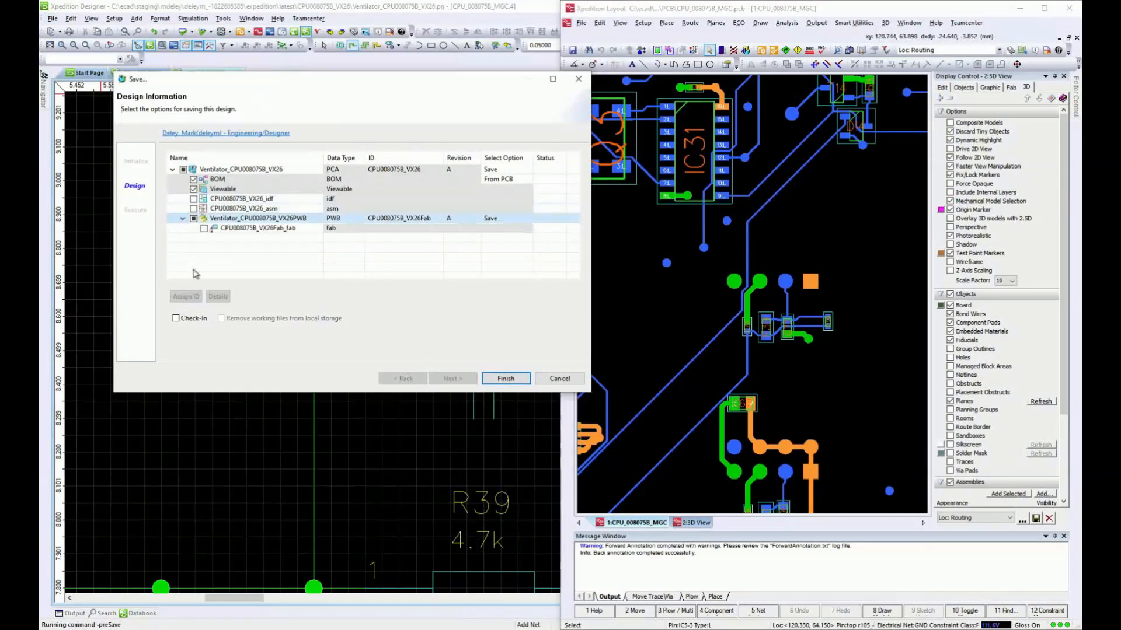
{"action": "left_click", "coordinate": [202, 229]}
{"action": "left_click", "coordinate": [194, 208]}
{"action": "left_click", "coordinate": [194, 199]}
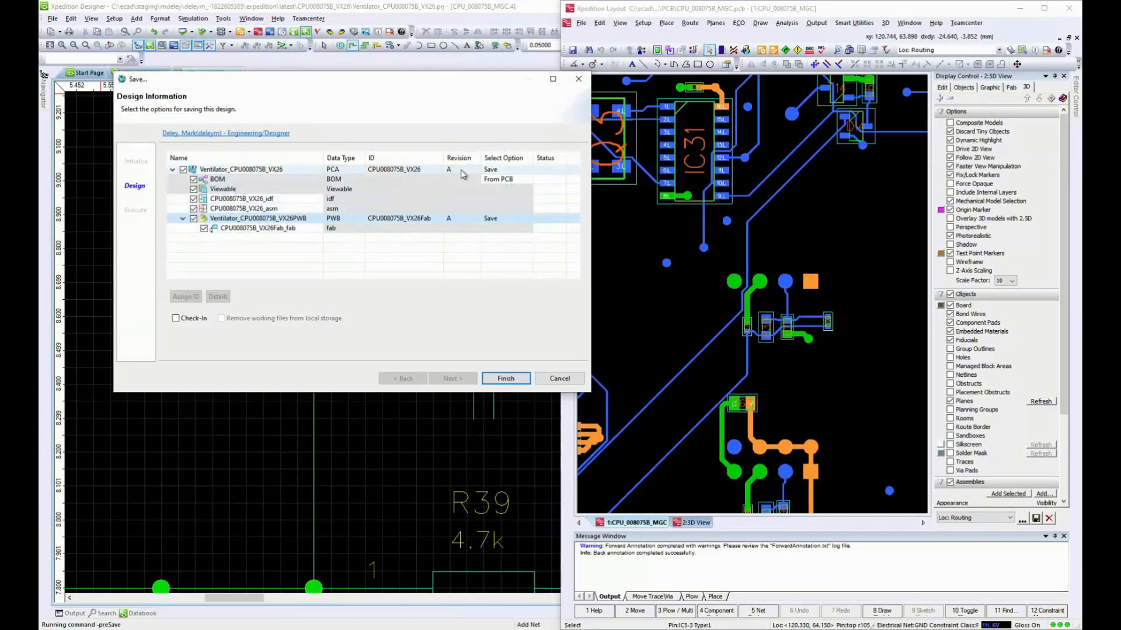
Step: Set the save option to Revise for both the PCA Ventilator_CPU008075B_VX26 and the PWB Ventilator_CPU008075B_VX26PWB
{"action": "left_click", "coordinate": [528, 169]}
{"action": "left_click", "coordinate": [527, 170]}
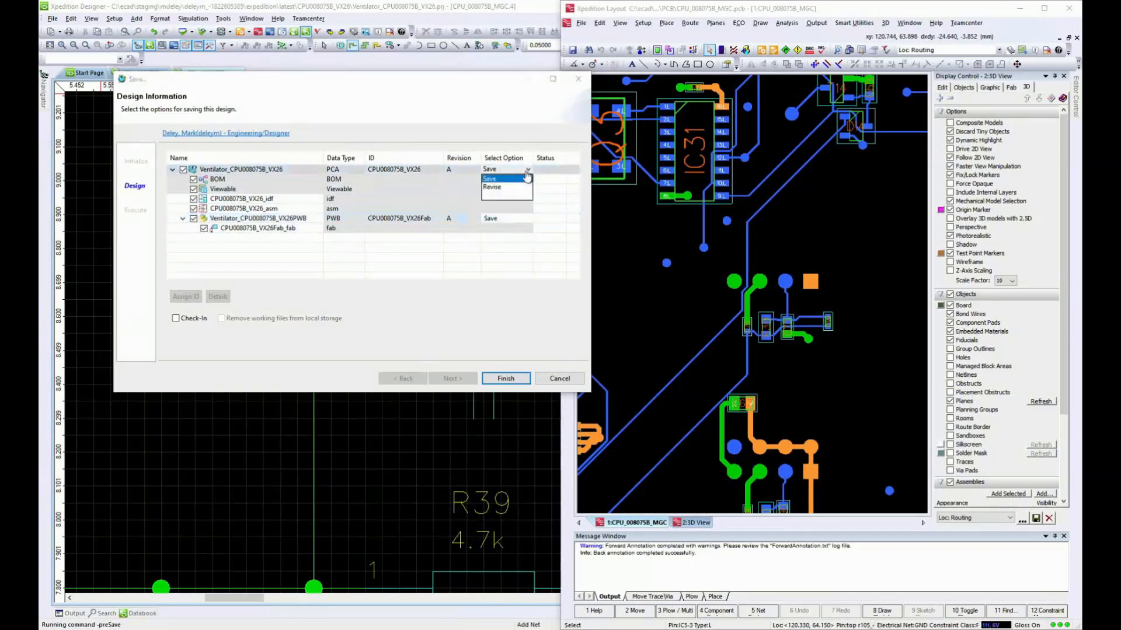
{"action": "left_click", "coordinate": [496, 188]}
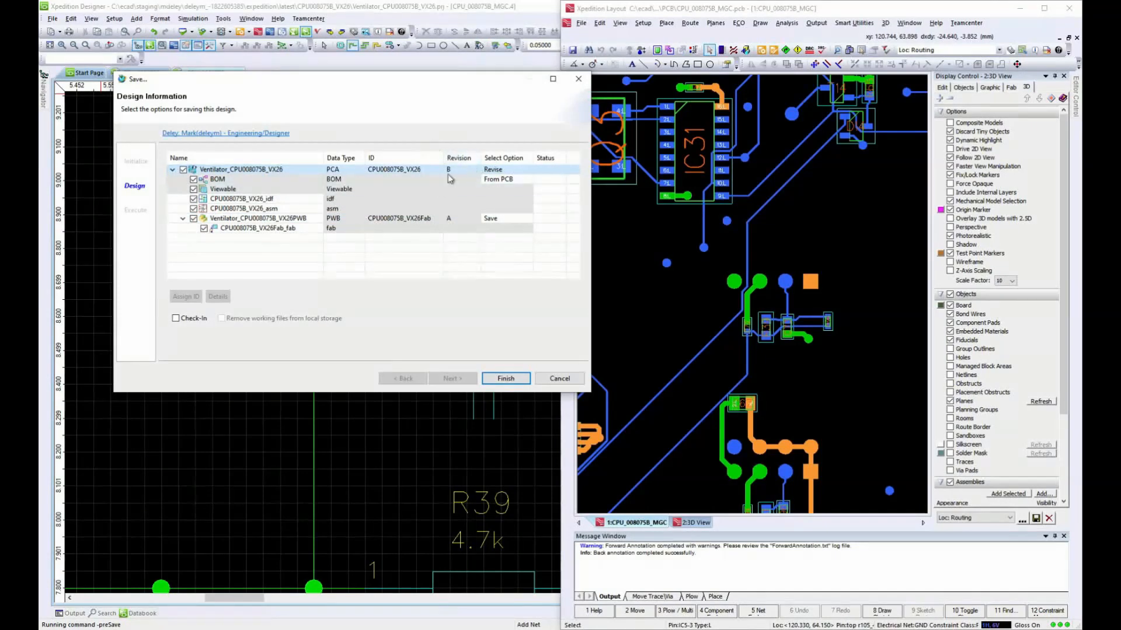
{"action": "left_click", "coordinate": [525, 224]}
{"action": "left_click", "coordinate": [525, 224]}
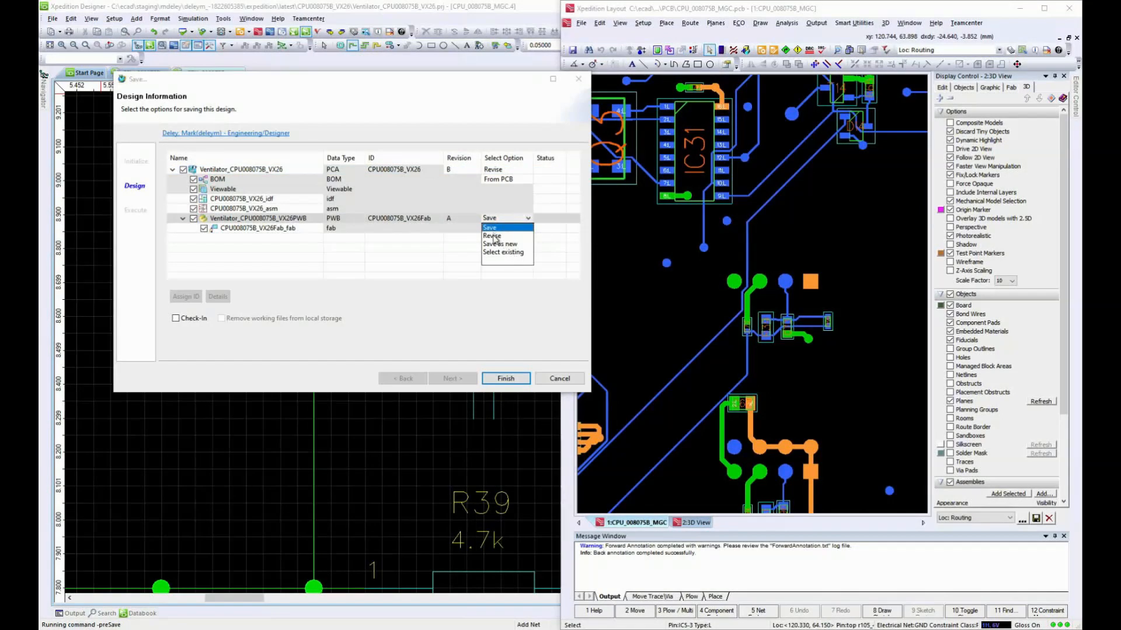
{"action": "left_click", "coordinate": [492, 236]}
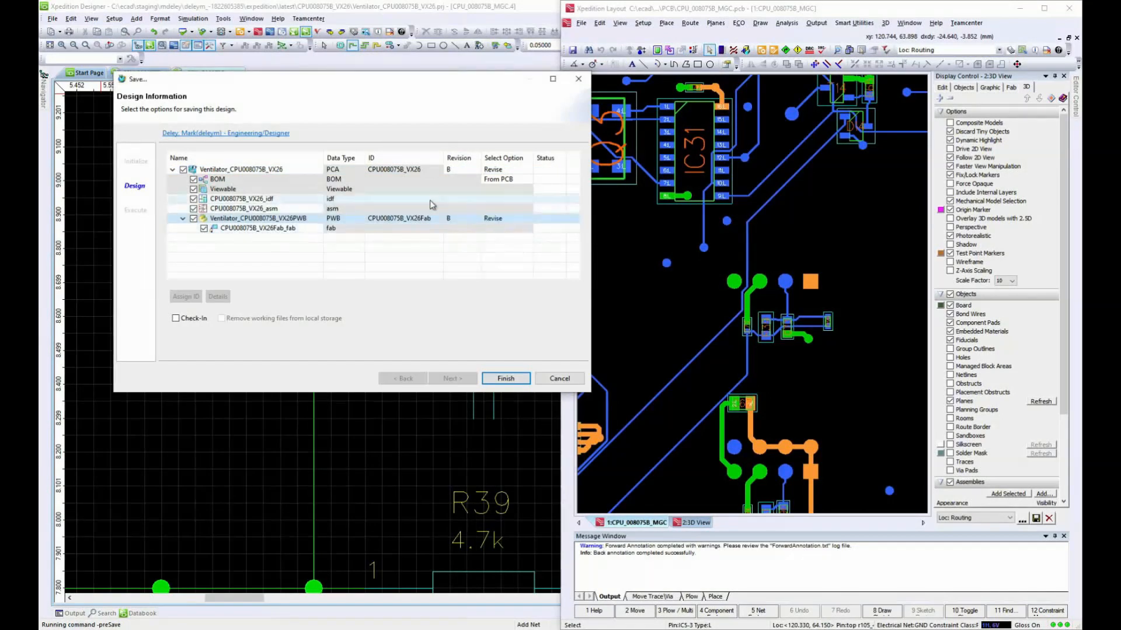
Step: Complete the save with check-in and removal of the working files from local storage
{"action": "left_click", "coordinate": [177, 320]}
{"action": "left_click", "coordinate": [222, 319]}
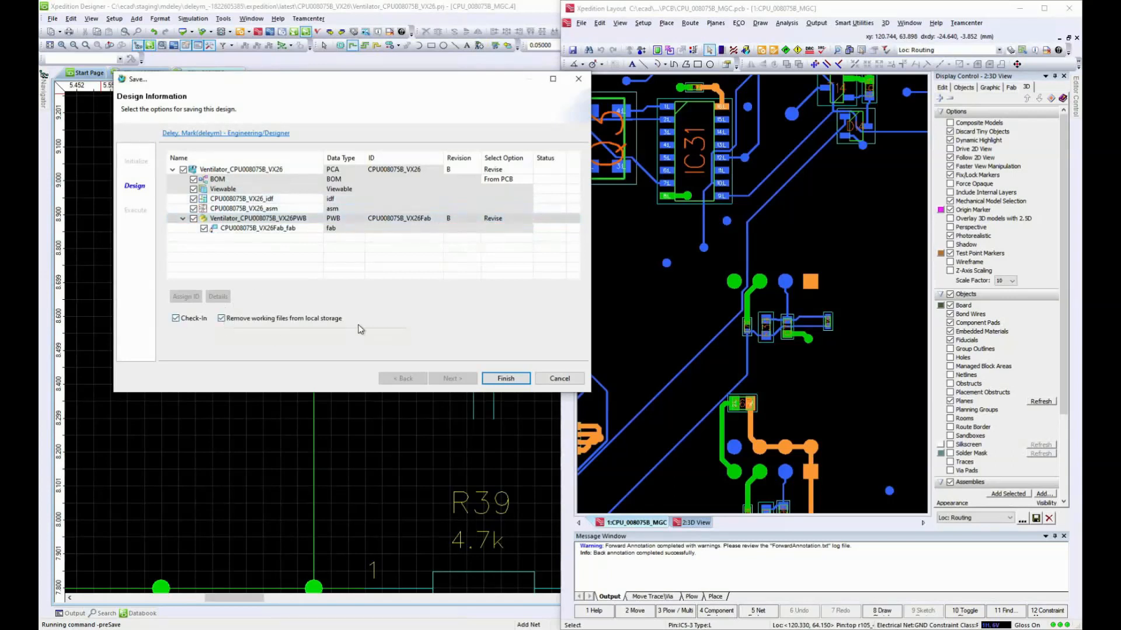
{"action": "left_click", "coordinate": [521, 382]}
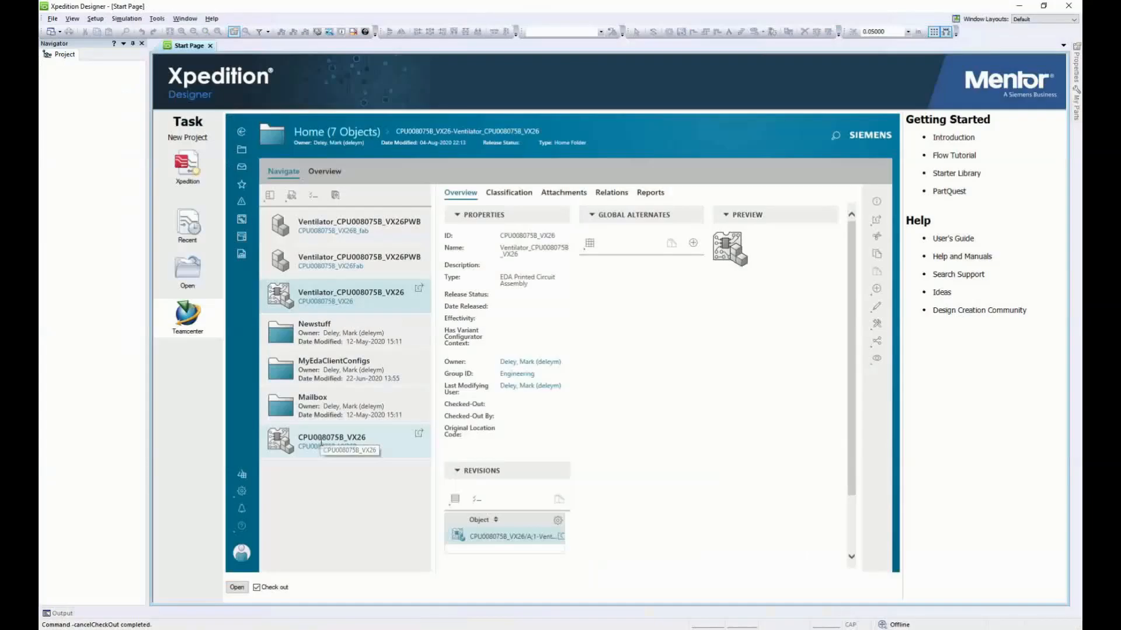
Step: Open revision B of the CPU008075B_VX26B assembly from Teamcenter without checking it out
{"action": "left_click", "coordinate": [321, 443]}
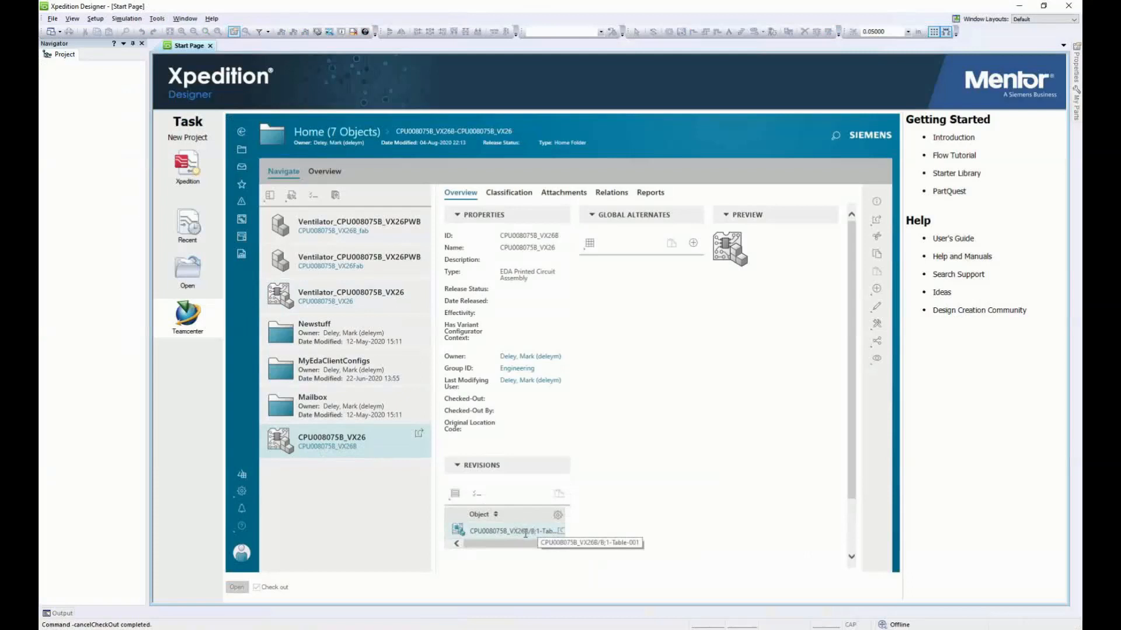
{"action": "left_click", "coordinate": [560, 532]}
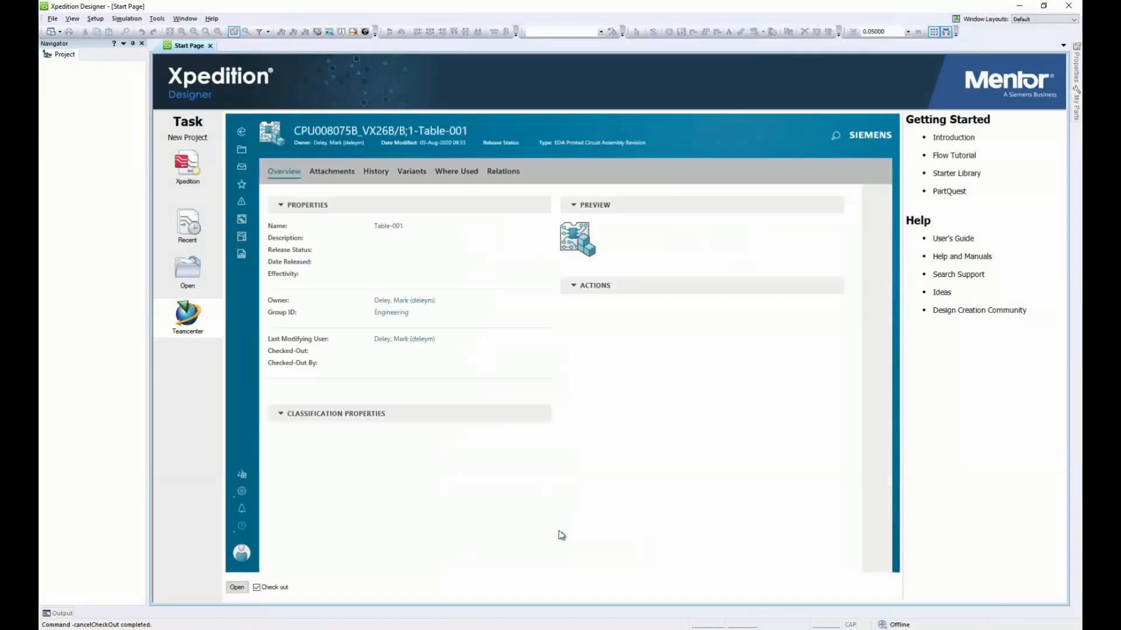
{"action": "left_click", "coordinate": [257, 587]}
{"action": "left_click", "coordinate": [234, 588]}
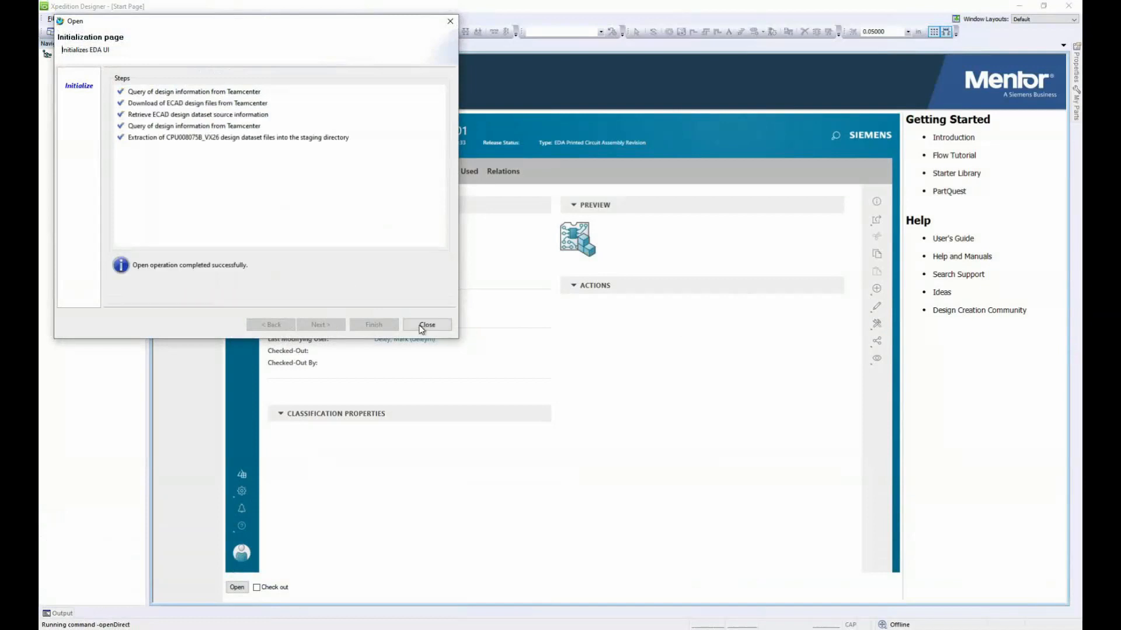
{"action": "left_click", "coordinate": [427, 324]}
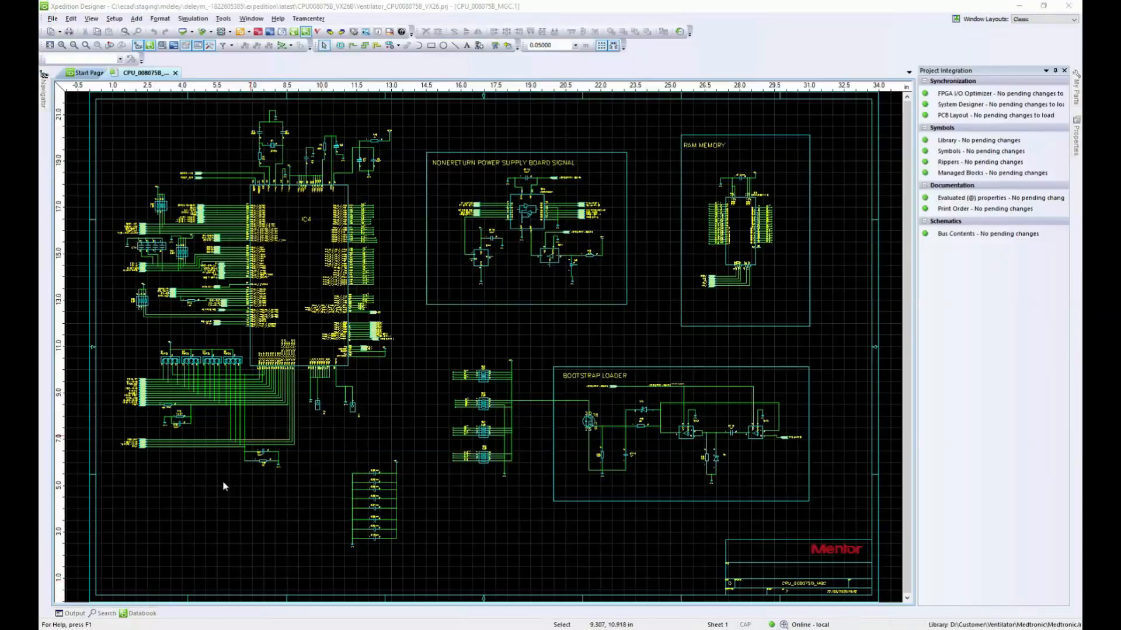
Step: Locate capacitor C73 on the schematic through the design parts search
{"action": "left_click", "coordinate": [104, 613]}
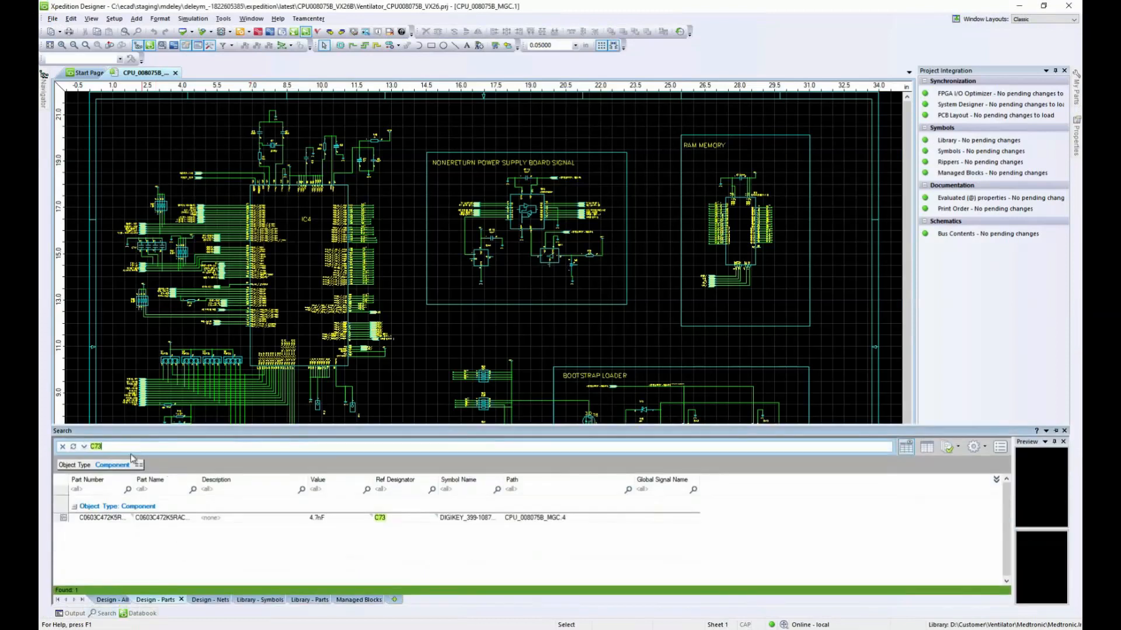
{"action": "double_click", "coordinate": [380, 519]}
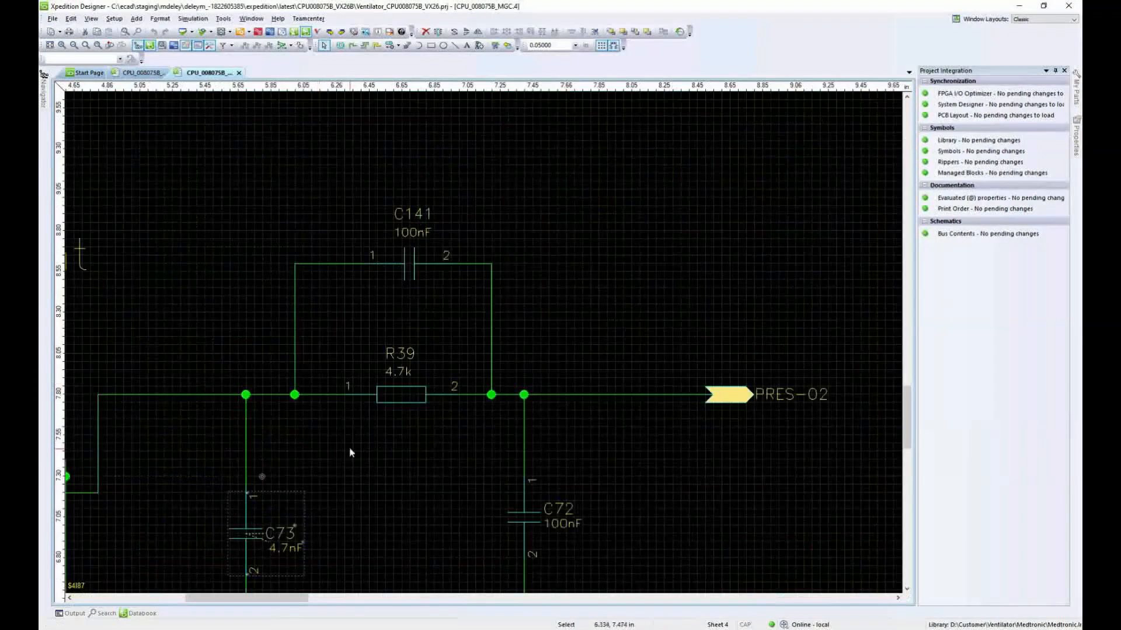